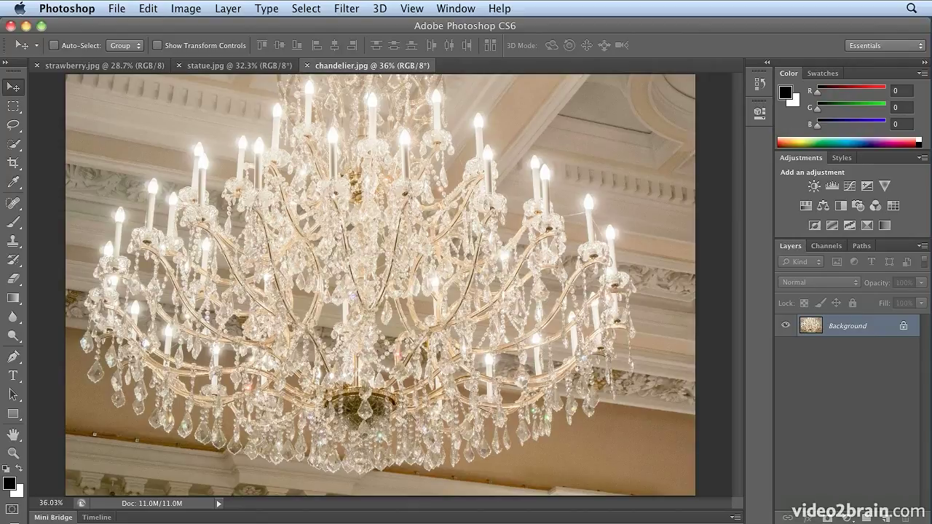
View the open statue.jpg and strawberry.jpg images, and return to chandelier.jpg
{"action": "left_click", "coordinate": [245, 70]}
{"action": "left_click", "coordinate": [105, 67]}
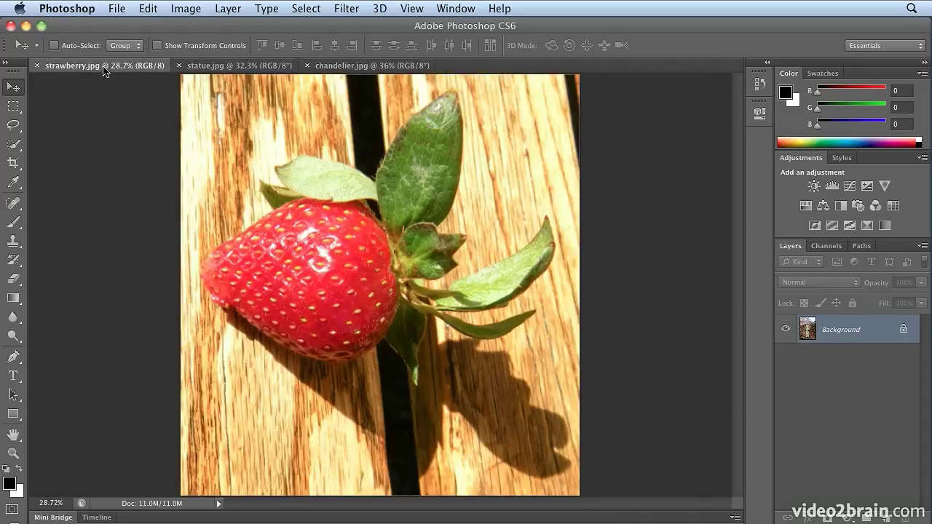
{"action": "left_click", "coordinate": [386, 67]}
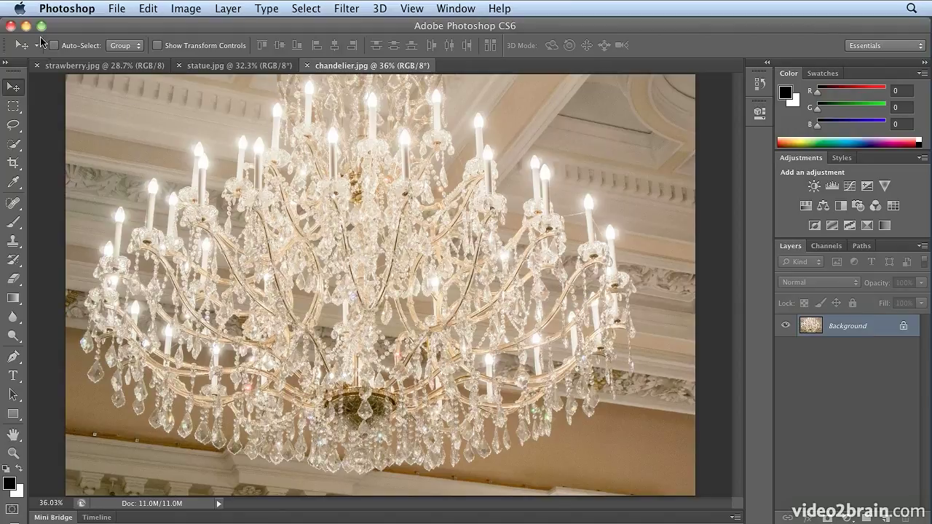
Review the memory usage and scratch disk settings in the Performance preferences, and close the preferences
{"action": "left_click", "coordinate": [51, 9]}
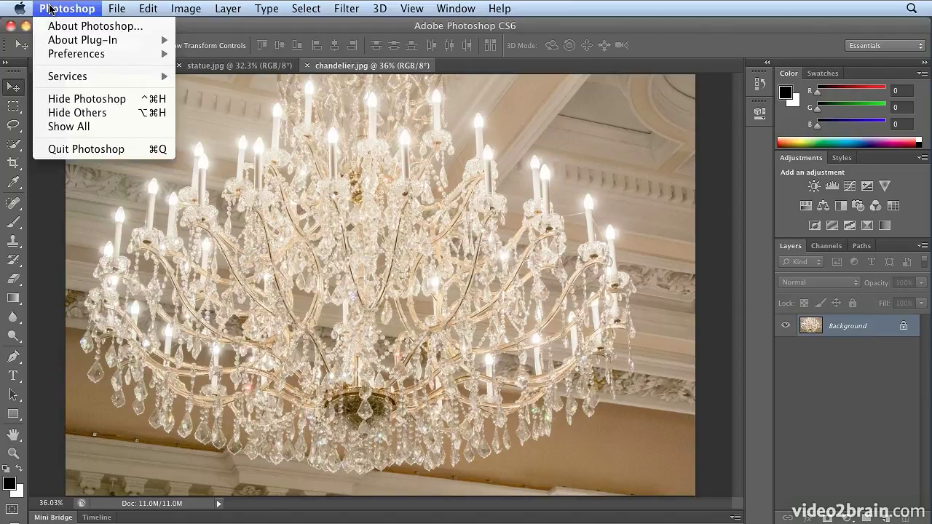
{"action": "mouse_move", "coordinate": [57, 55]}
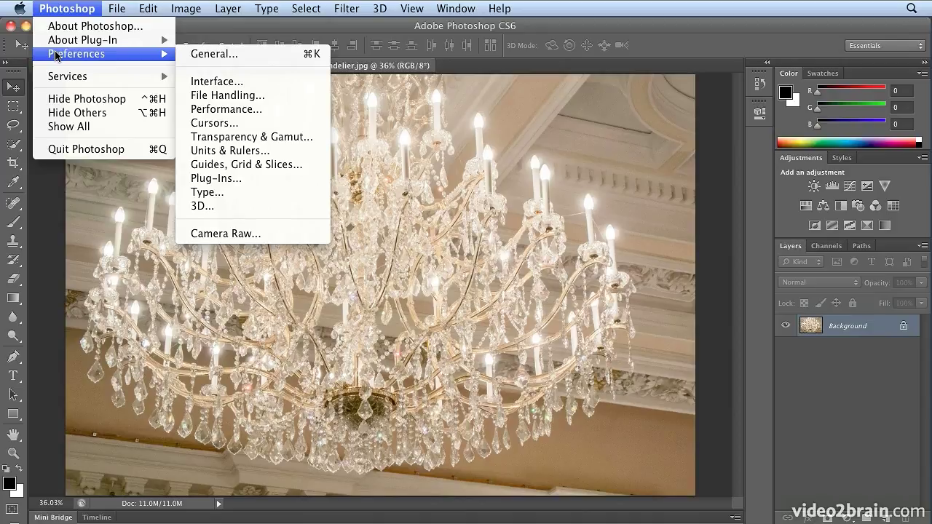
{"action": "left_click", "coordinate": [275, 113]}
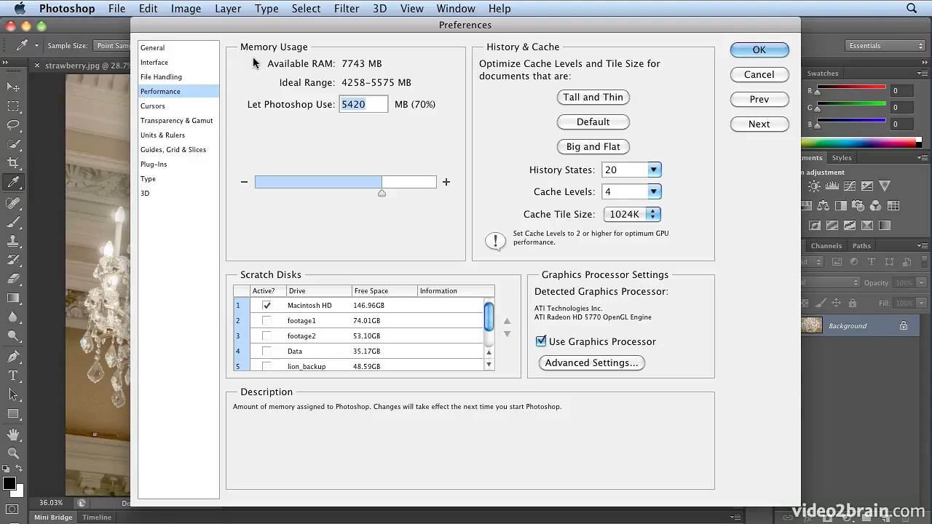
{"action": "mouse_move", "coordinate": [309, 314]}
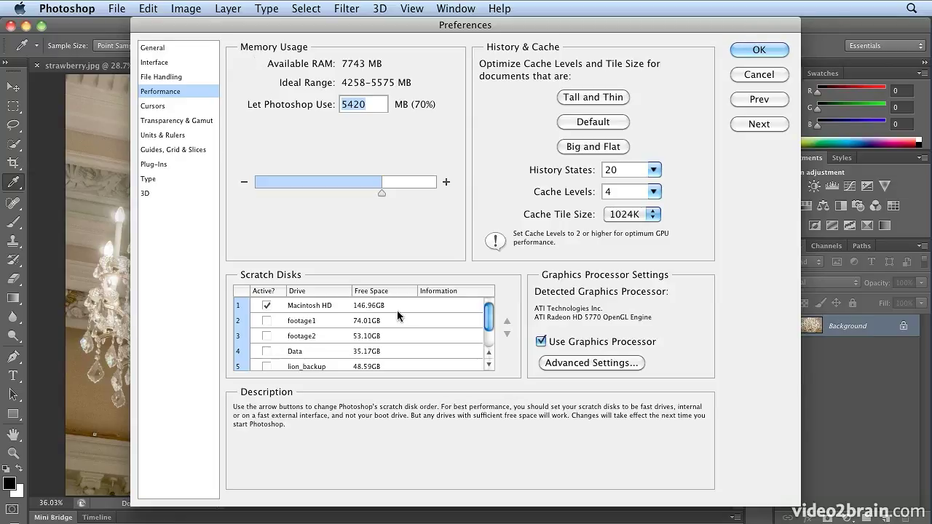
{"action": "mouse_move", "coordinate": [394, 223]}
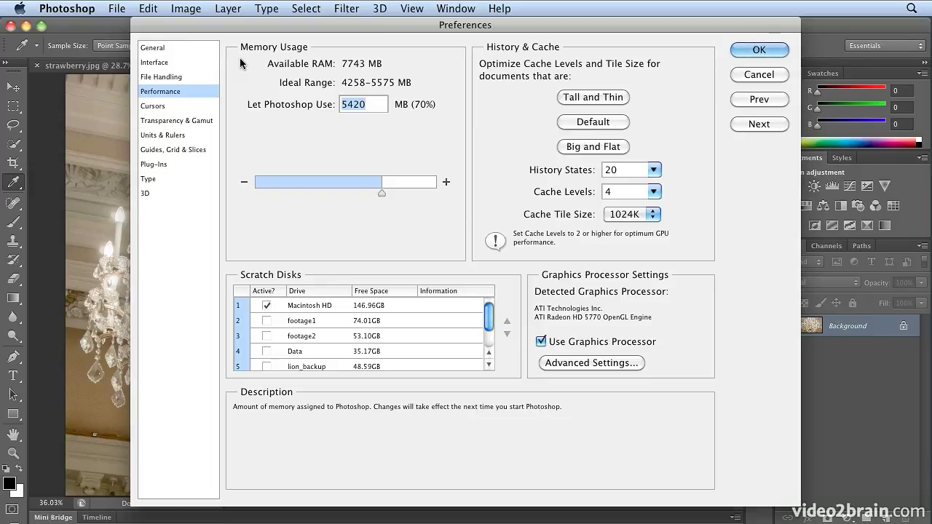
{"action": "mouse_move", "coordinate": [298, 276]}
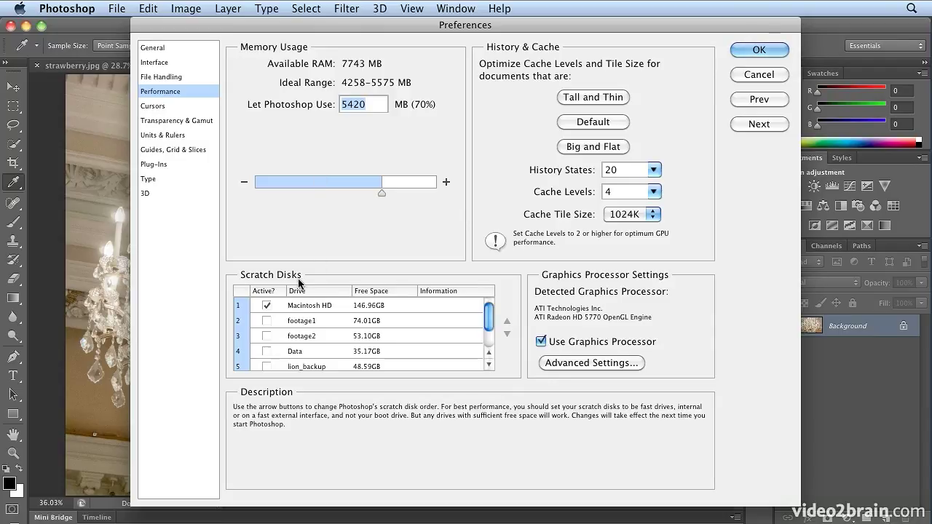
{"action": "mouse_move", "coordinate": [301, 172]}
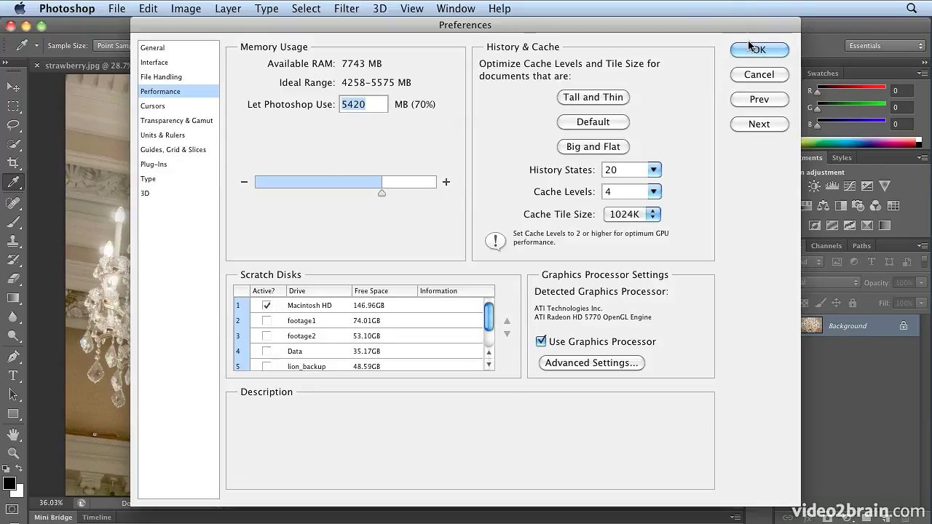
{"action": "left_click", "coordinate": [780, 48]}
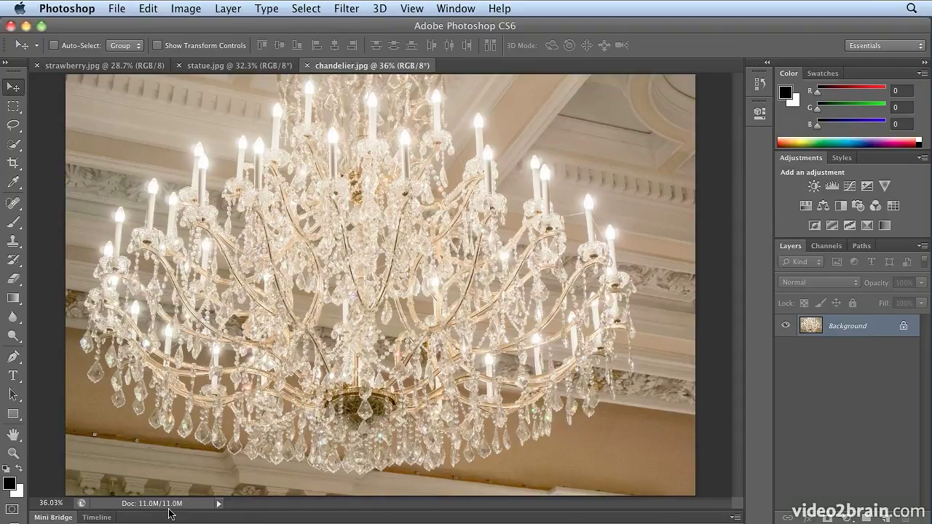
Set chandelier.jpg's document status readout to Scratch Sizes, and compare it with the readouts of statue.jpg and strawberry.jpg
{"action": "left_click", "coordinate": [219, 503]}
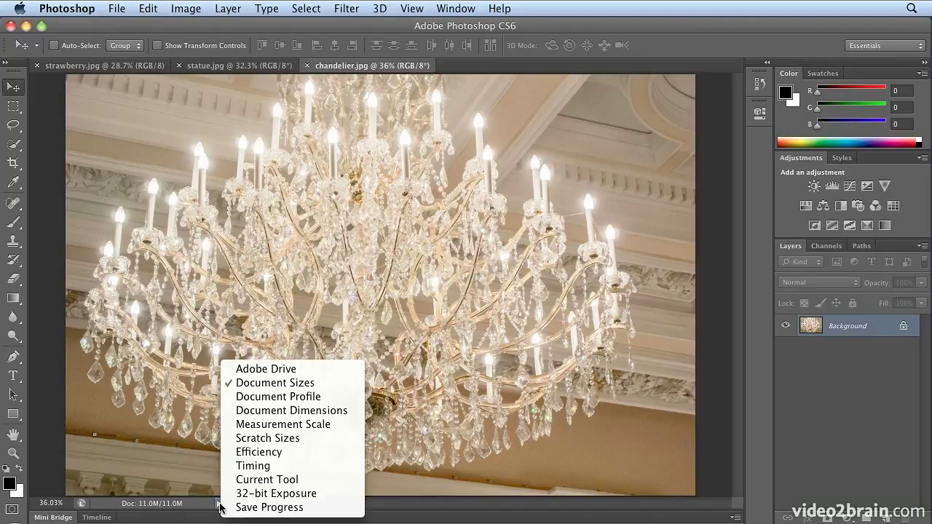
{"action": "left_click", "coordinate": [291, 438]}
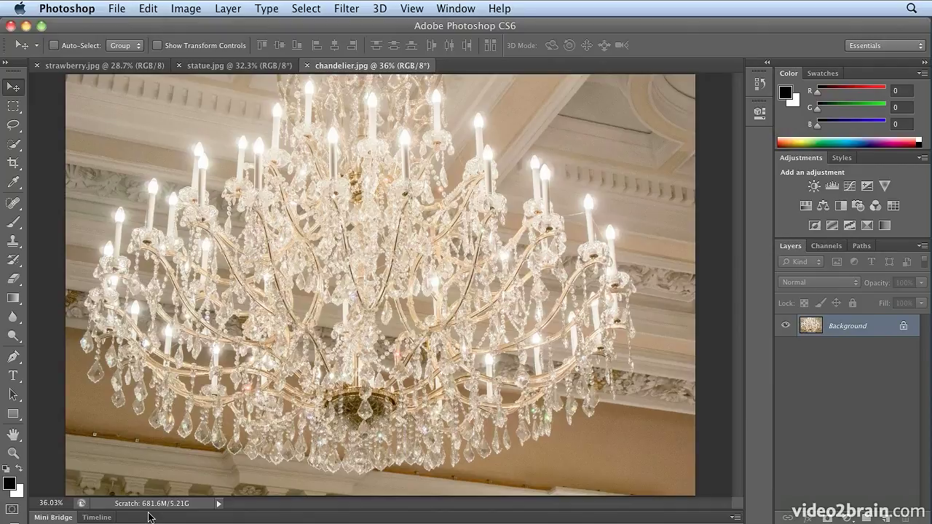
{"action": "left_click", "coordinate": [231, 67]}
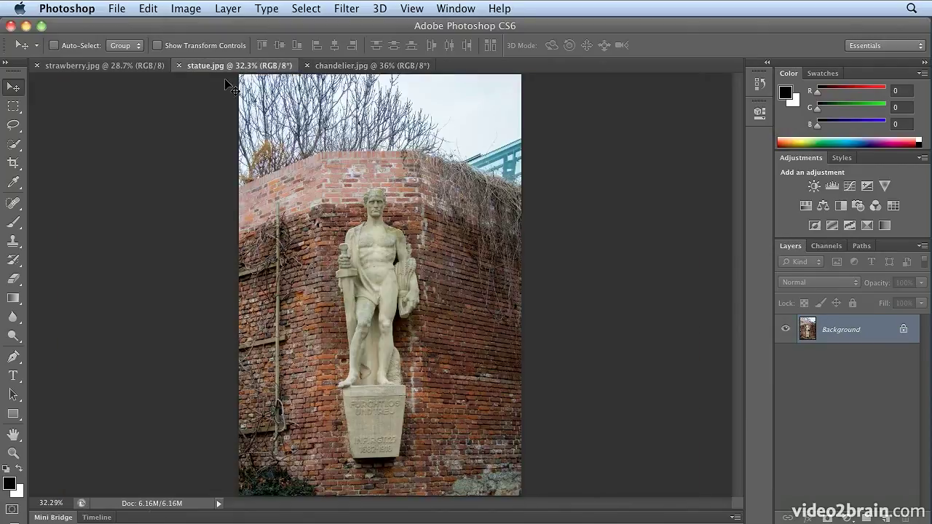
{"action": "left_click", "coordinate": [121, 68]}
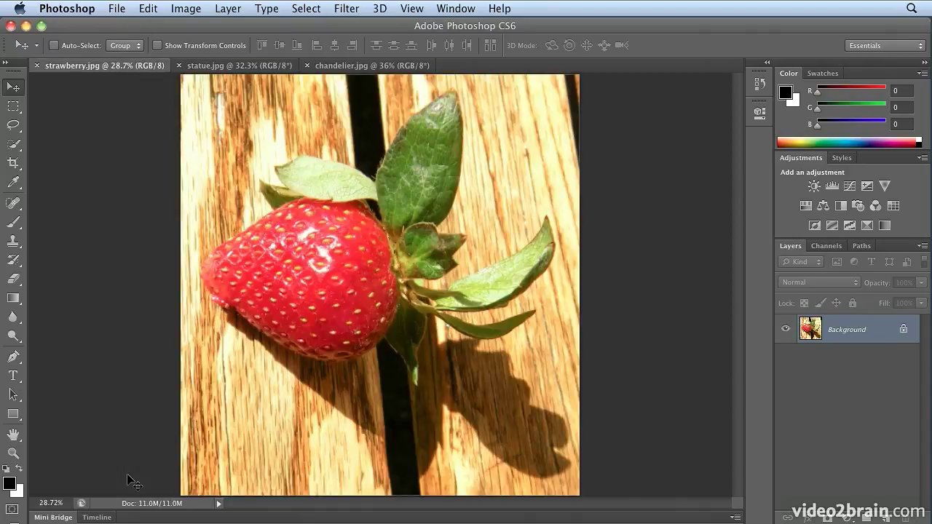
{"action": "left_click", "coordinate": [383, 67]}
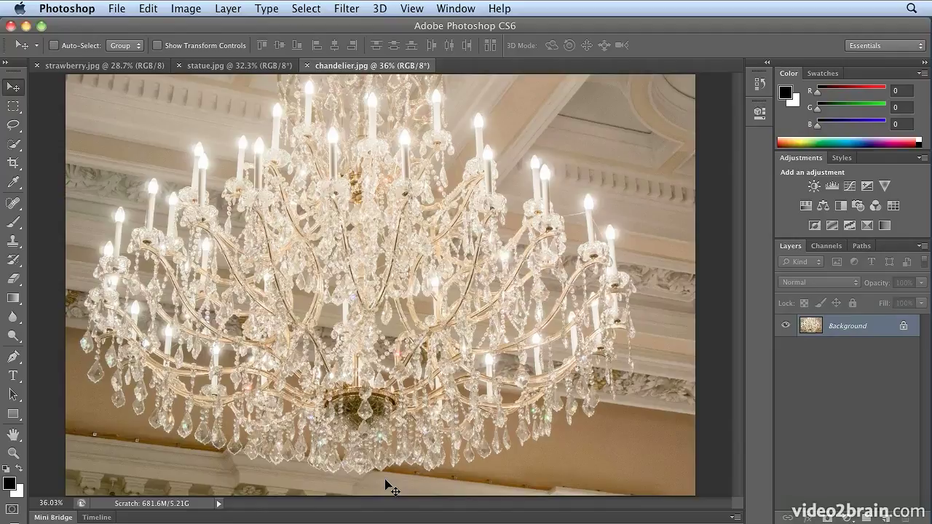
Check the scratch disk list and graphics processor section in the Performance preferences, and close the preferences
{"action": "left_click", "coordinate": [87, 9]}
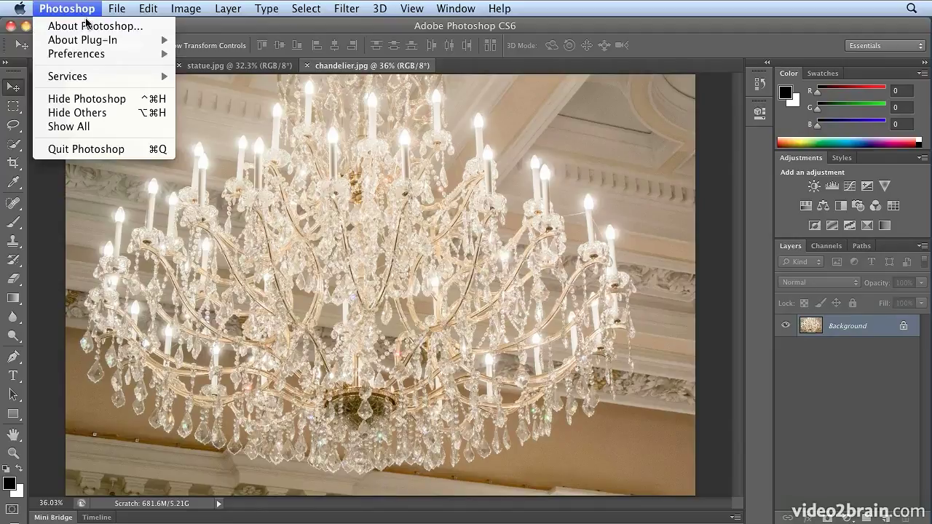
{"action": "mouse_move", "coordinate": [91, 58]}
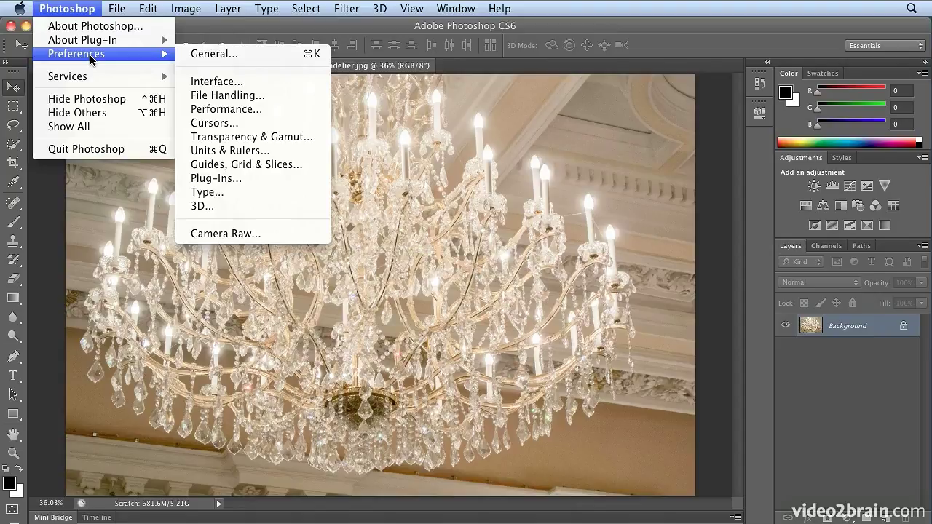
{"action": "left_click", "coordinate": [279, 111]}
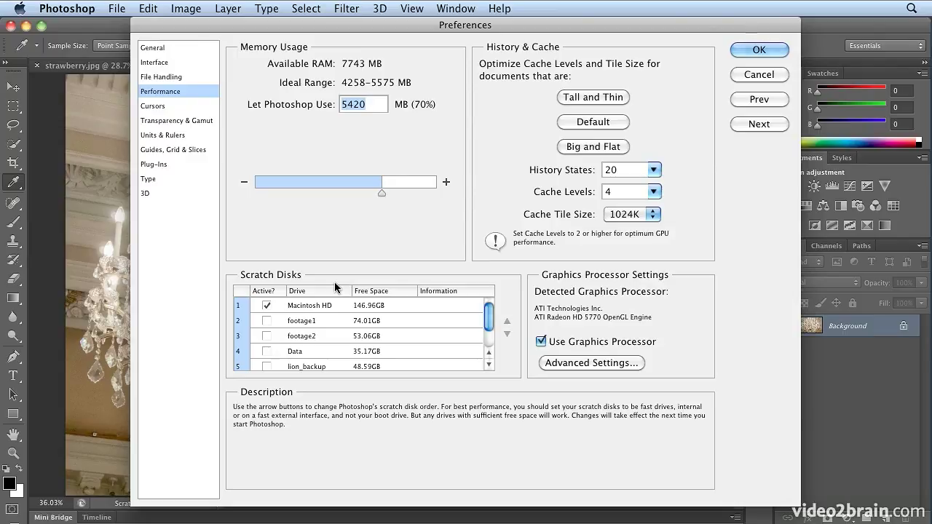
{"action": "mouse_move", "coordinate": [685, 314]}
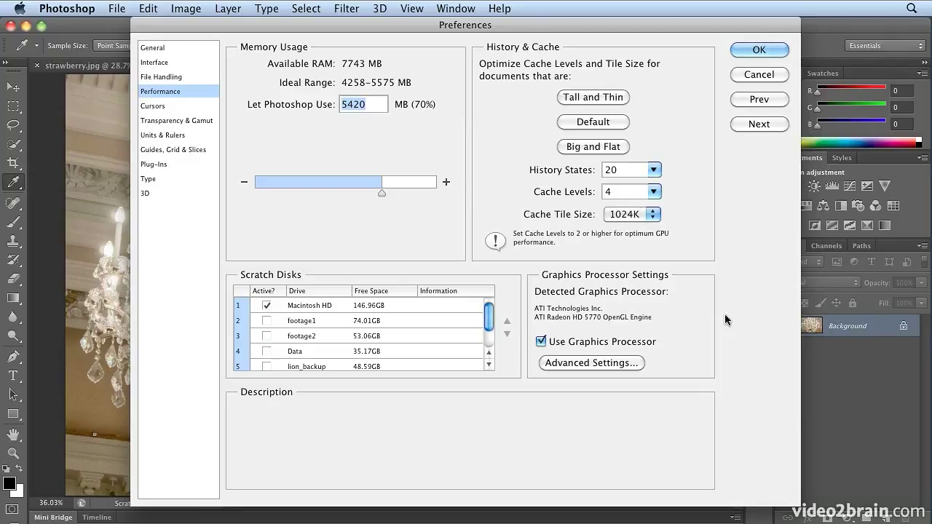
{"action": "left_click", "coordinate": [741, 48]}
Examine the memory, OpenGL, video card and scratch volume details in System Info, and close it
{"action": "left_click", "coordinate": [498, 9]}
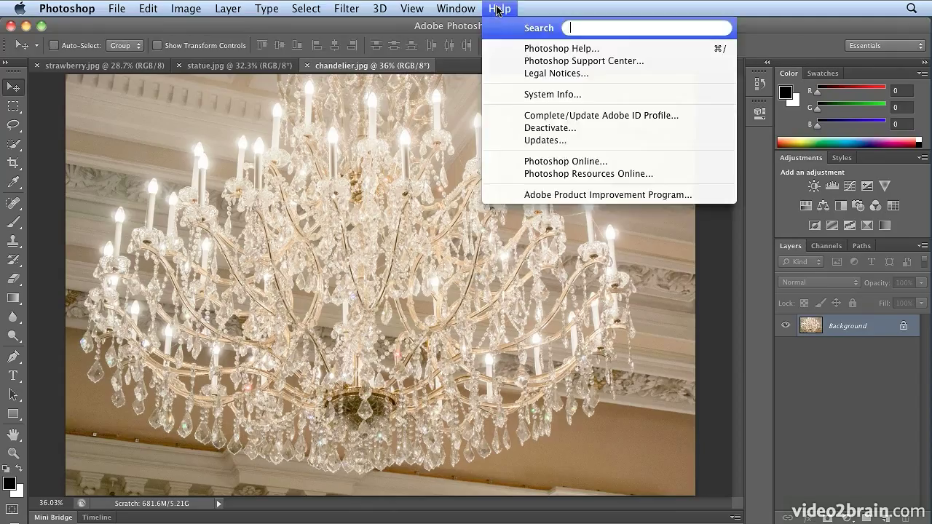
{"action": "left_click", "coordinate": [503, 96]}
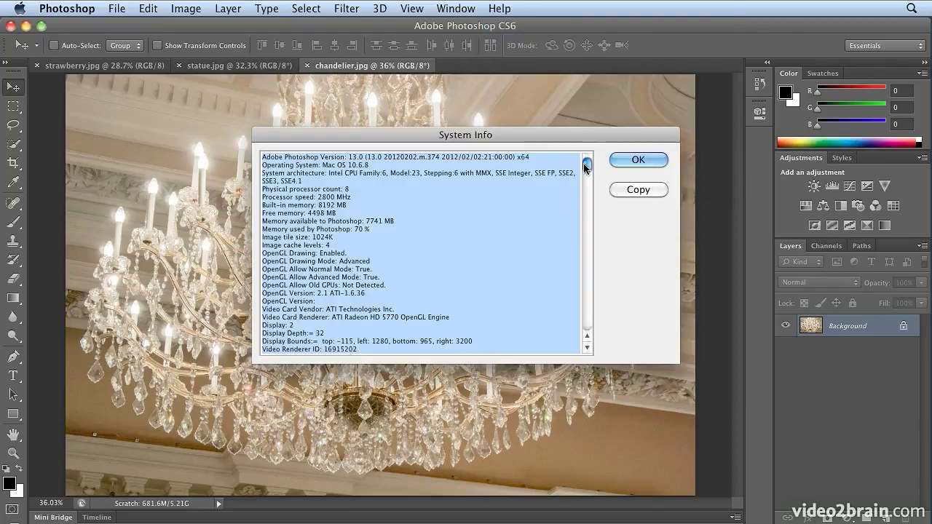
{"action": "scroll", "coordinate": [587, 169], "scroll_direction": "down", "scroll_amount": 1}
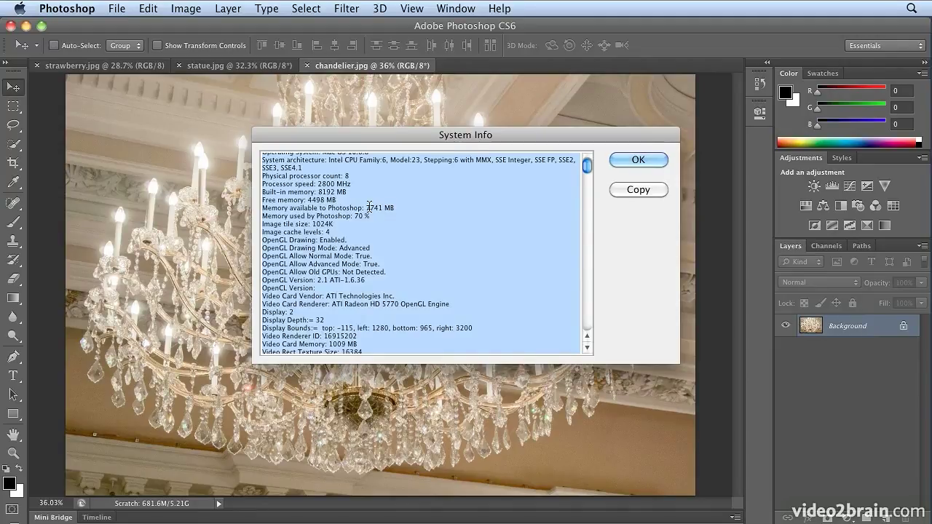
{"action": "scroll", "coordinate": [587, 323], "scroll_direction": "down", "scroll_amount": 5}
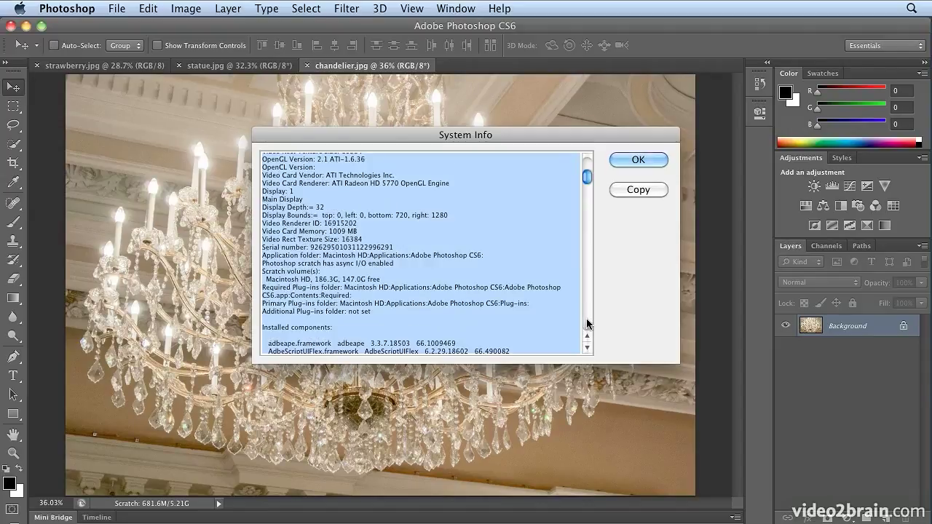
{"action": "left_click", "coordinate": [639, 158]}
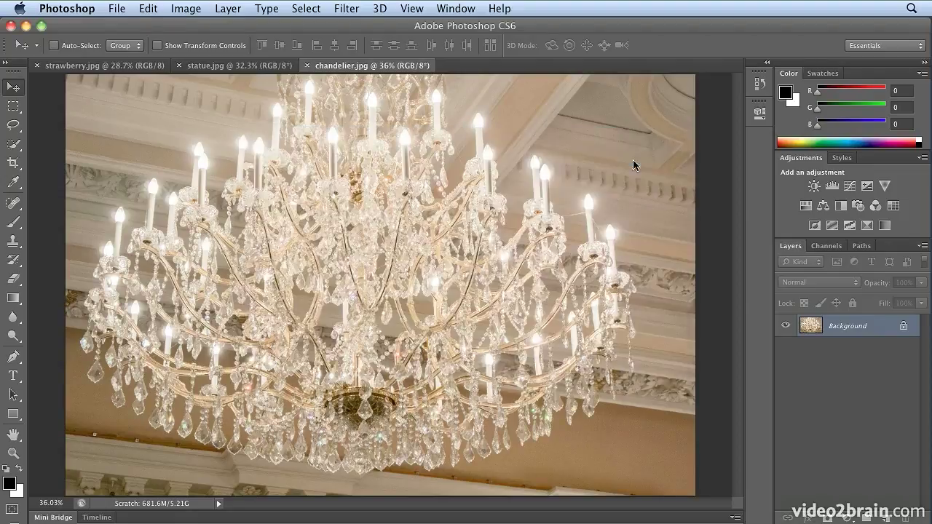
Reopen the Performance preferences and read the description of the Use Graphics Processor option
{"action": "left_click", "coordinate": [82, 12]}
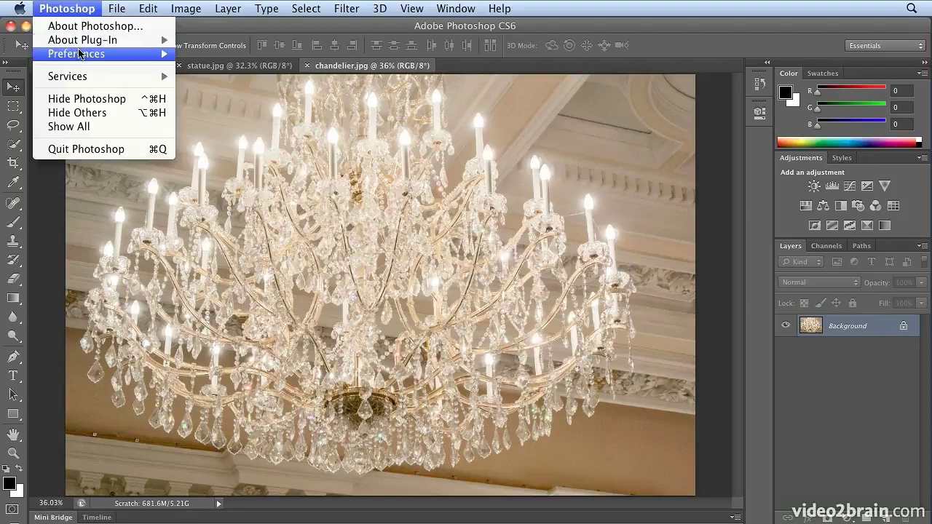
{"action": "mouse_move", "coordinate": [80, 53]}
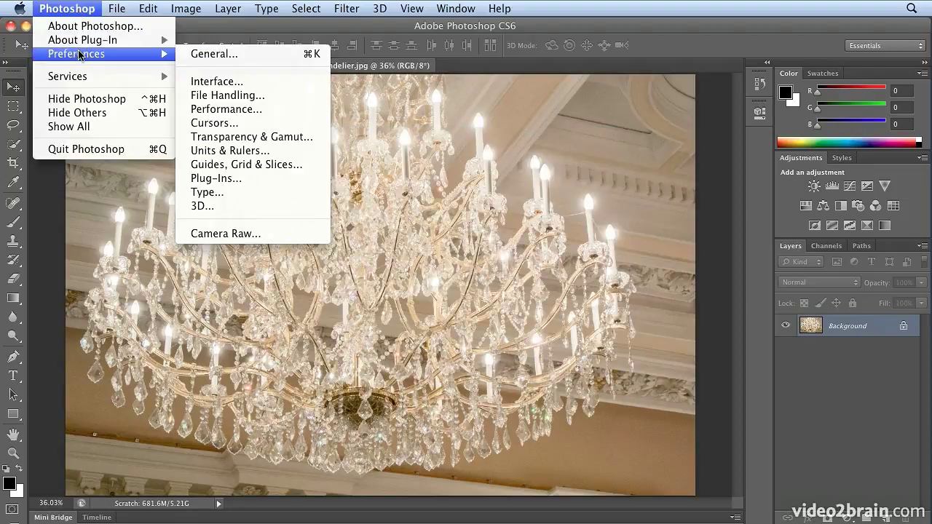
{"action": "left_click", "coordinate": [279, 109]}
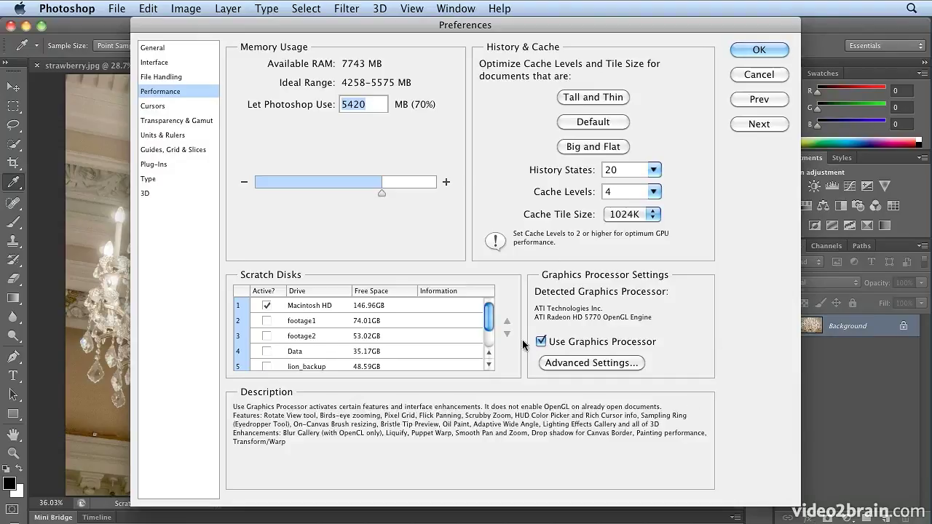
{"action": "mouse_move", "coordinate": [542, 344]}
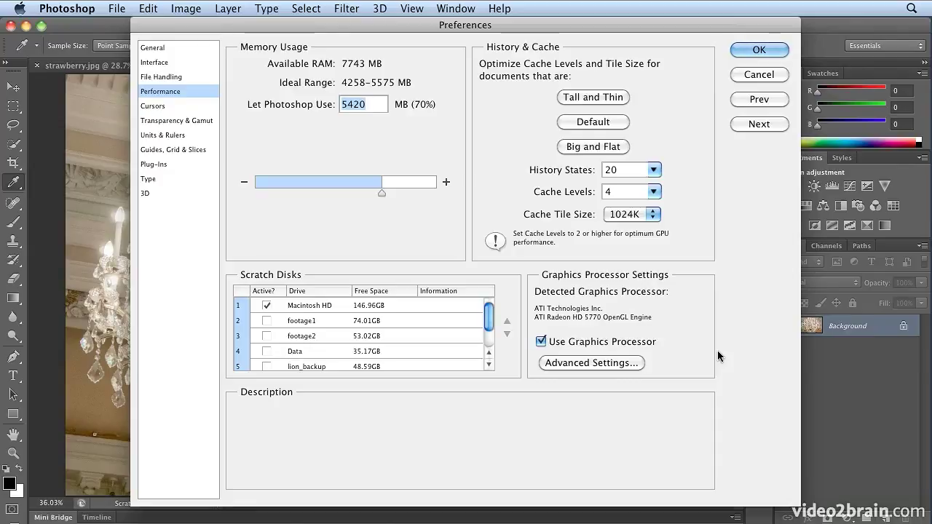
Switch to Chrome, search adobe.com for "Adobe Photoshop Performance", and look through the results
{"action": "key", "text": "super+Tab"}
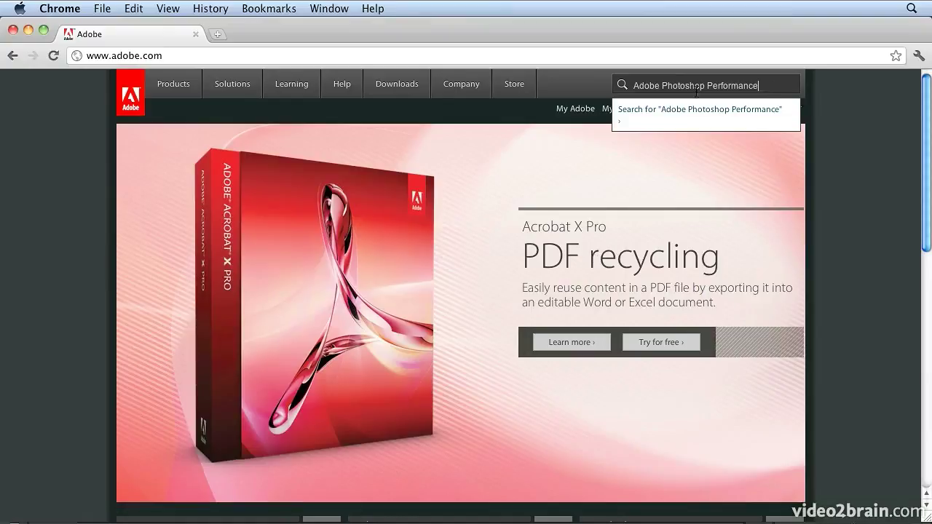
{"action": "key", "text": "Return"}
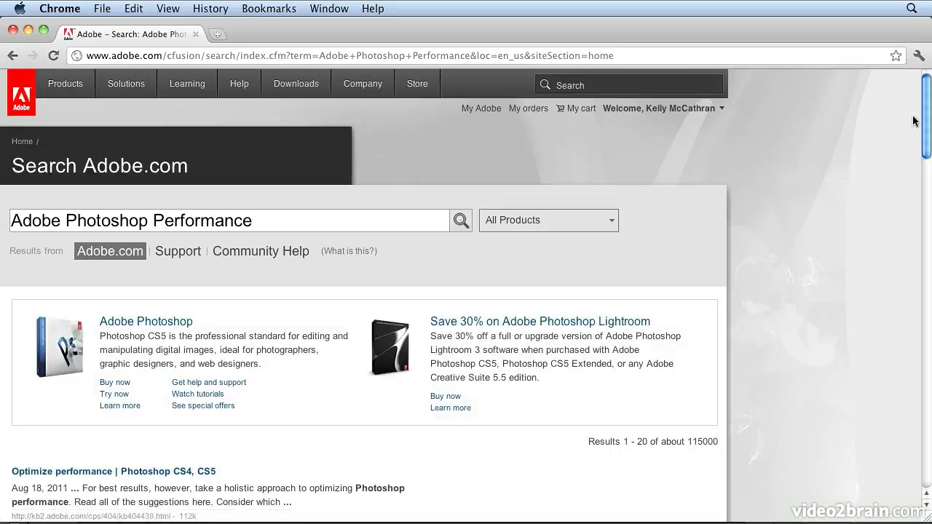
{"action": "scroll", "coordinate": [927, 131], "scroll_direction": "down", "scroll_amount": 3}
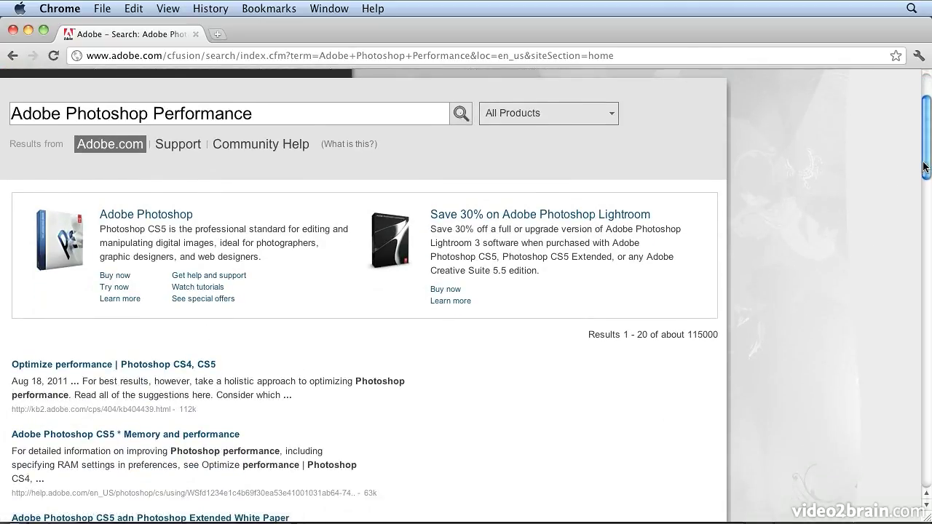
{"action": "scroll", "coordinate": [926, 160], "scroll_direction": "up", "scroll_amount": 1}
{"action": "left_click_drag", "start_coordinate": [927, 160], "coordinate": [926, 143]}
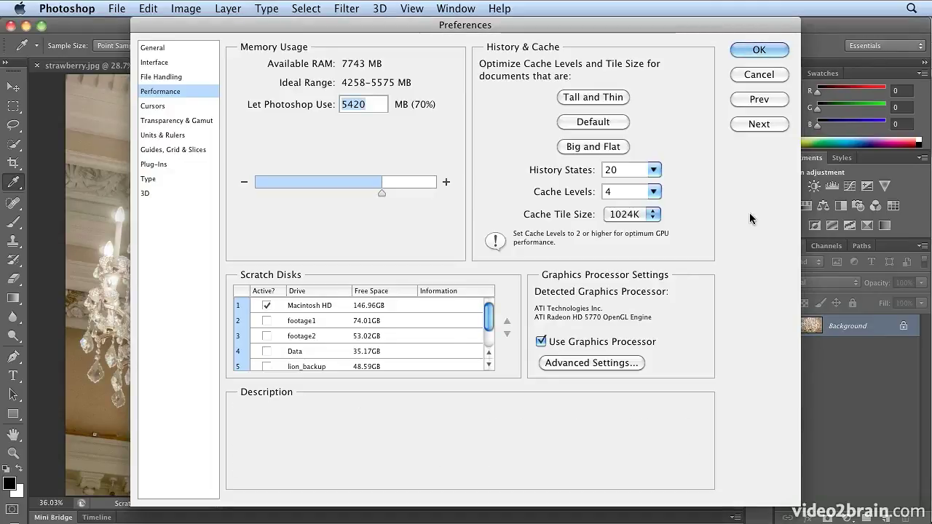
Back in Photoshop's Performance preferences, read the descriptions of the Graphics Processor Settings and the History & Cache options
{"action": "mouse_move", "coordinate": [572, 314]}
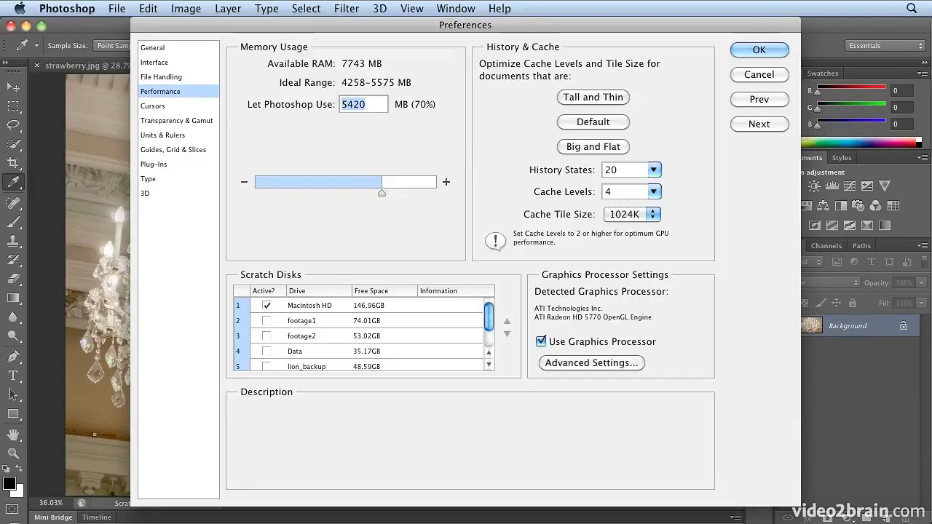
{"action": "mouse_move", "coordinate": [692, 343]}
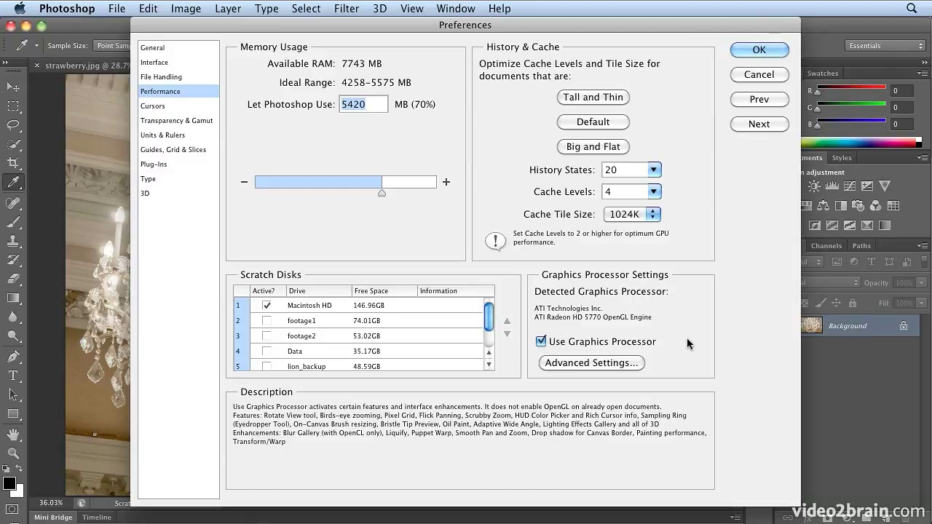
{"action": "mouse_move", "coordinate": [705, 64]}
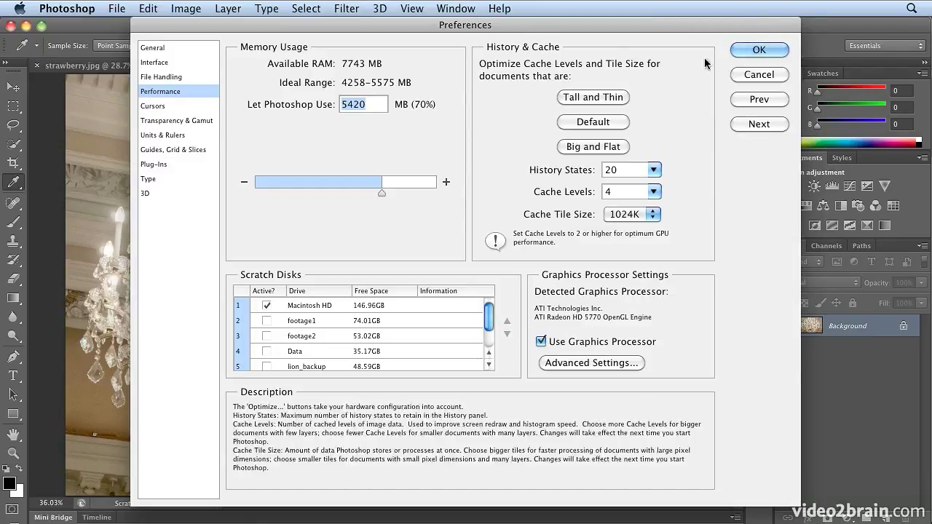
Close the preferences, review the memory, cache and OpenGL details in System Info, and close it
{"action": "left_click", "coordinate": [773, 51]}
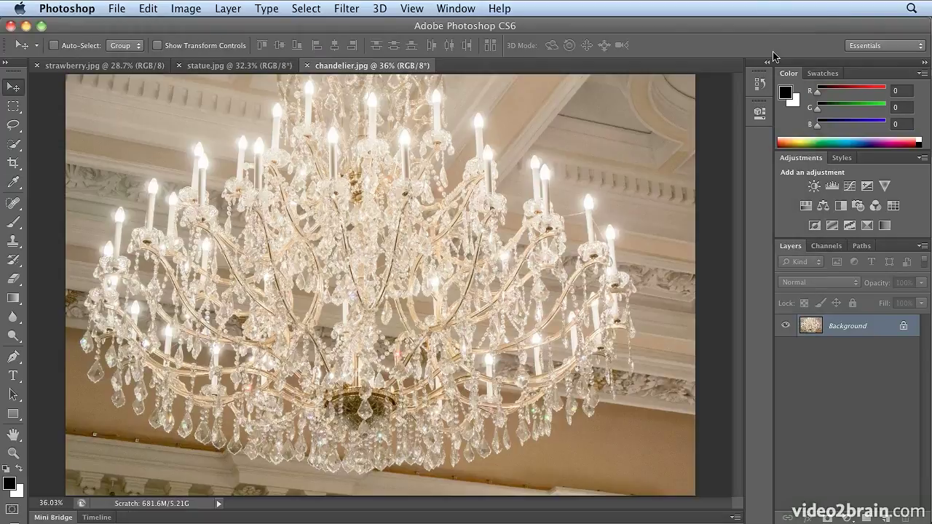
{"action": "left_click", "coordinate": [500, 8]}
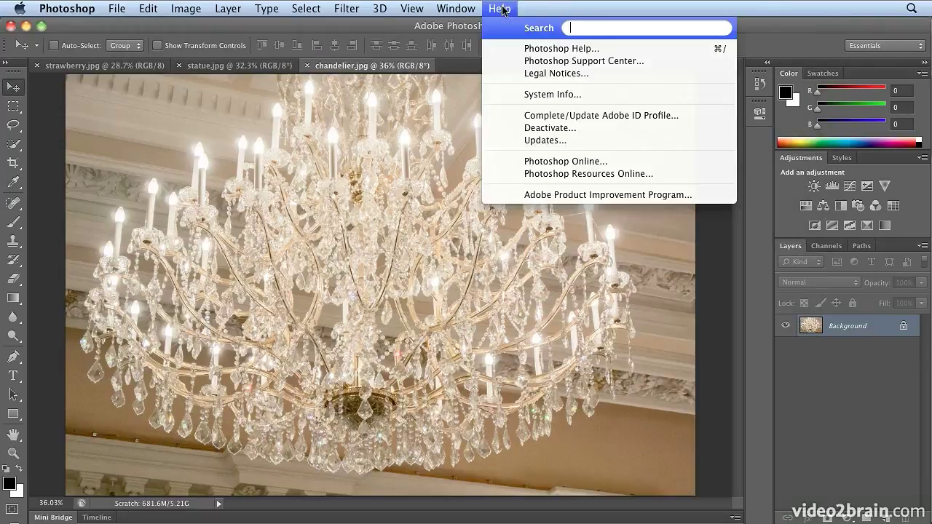
{"action": "left_click", "coordinate": [534, 95]}
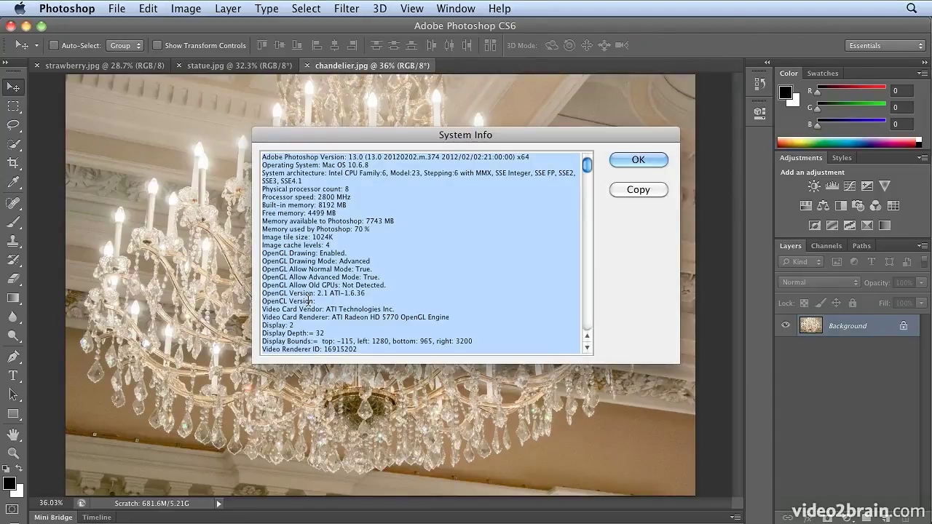
{"action": "left_click", "coordinate": [632, 160]}
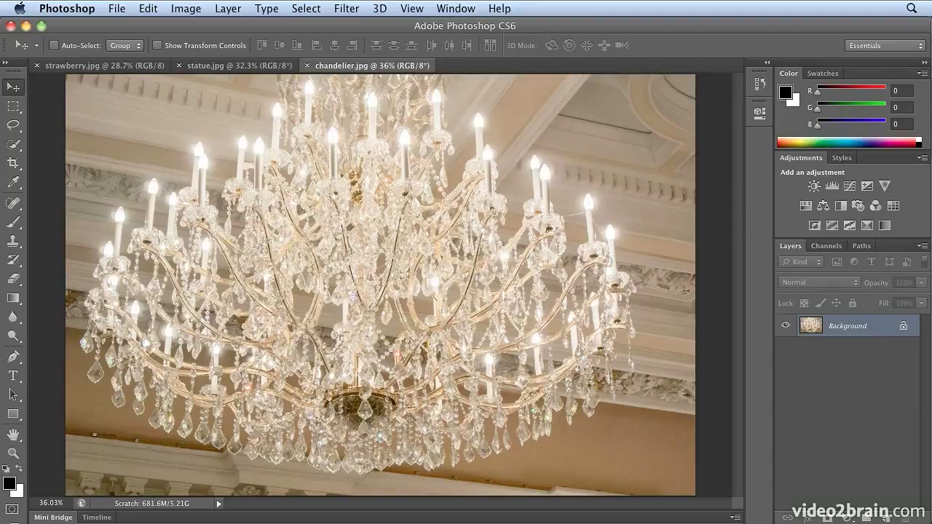
Reopen the Performance preferences, read the description of the Scratch Disks options, and close the dialog
{"action": "left_click", "coordinate": [91, 8]}
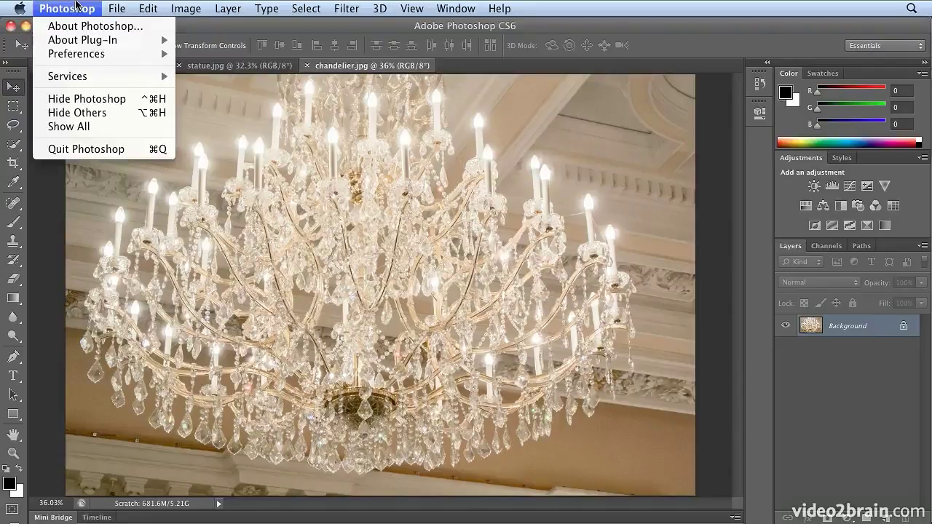
{"action": "mouse_move", "coordinate": [86, 55]}
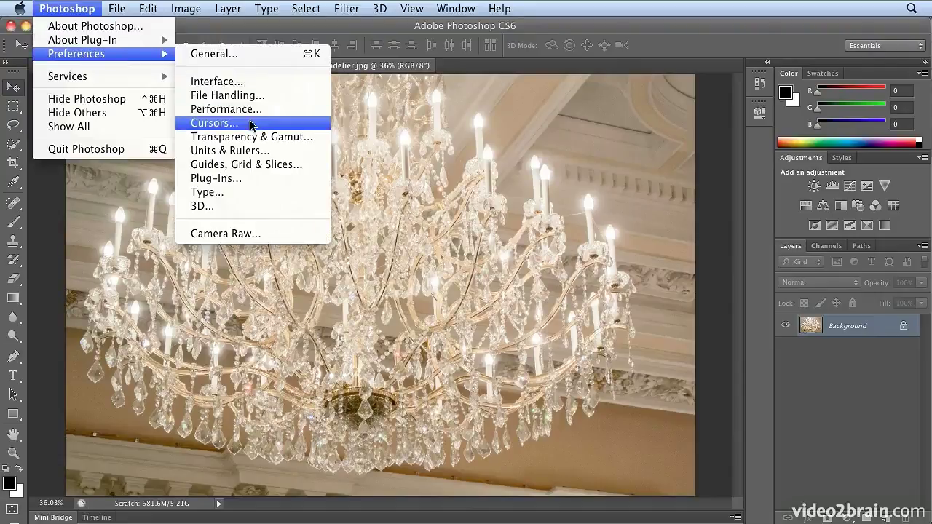
{"action": "left_click", "coordinate": [250, 110]}
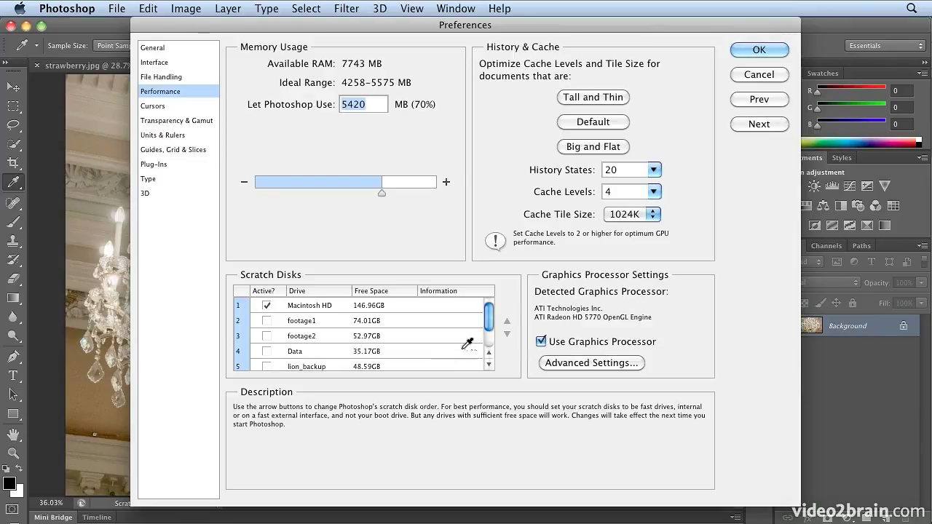
{"action": "left_click", "coordinate": [757, 50]}
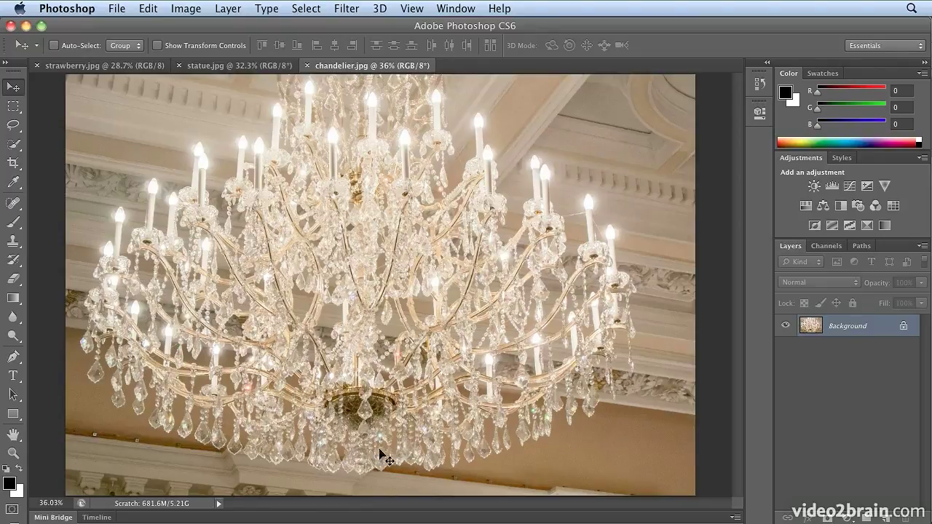
Set the document's status readout to show Efficiency
{"action": "left_click", "coordinate": [219, 504]}
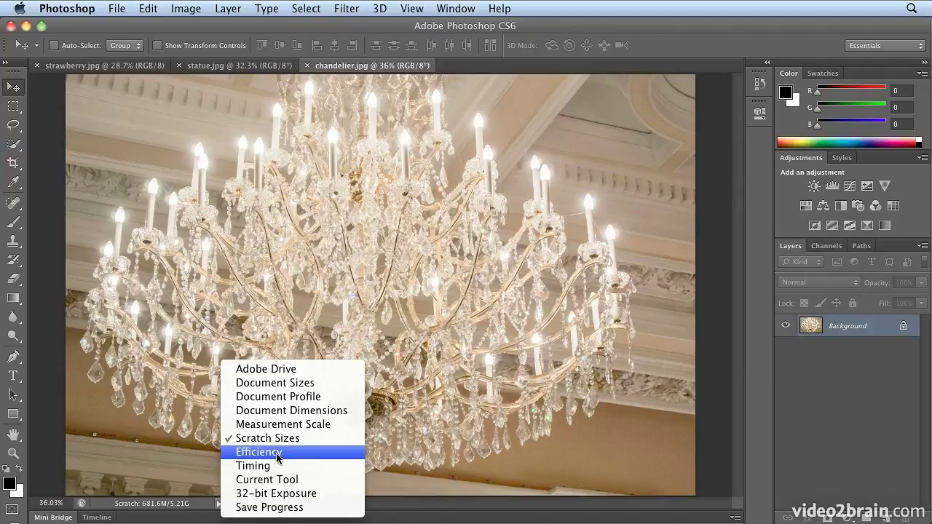
{"action": "left_click", "coordinate": [277, 453]}
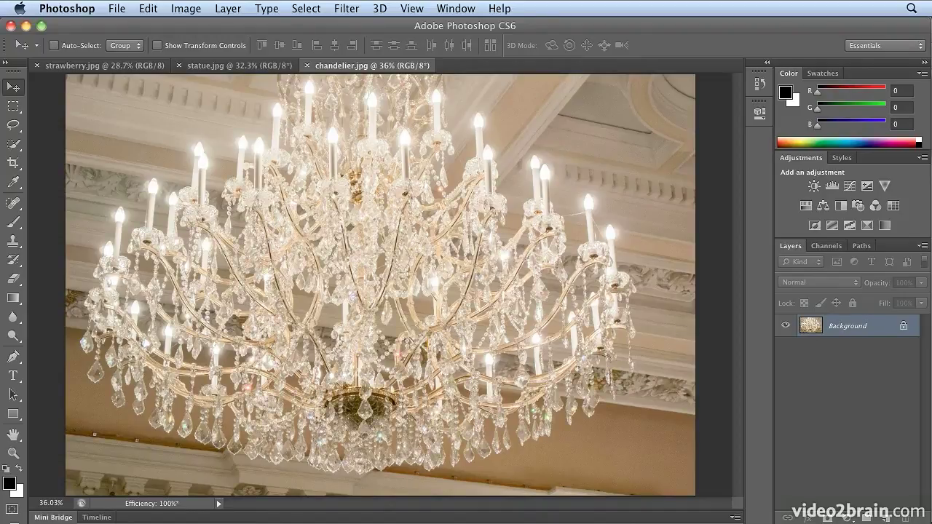
Examine which Purge options are available for the chandelier.jpg document
{"action": "left_click", "coordinate": [148, 8]}
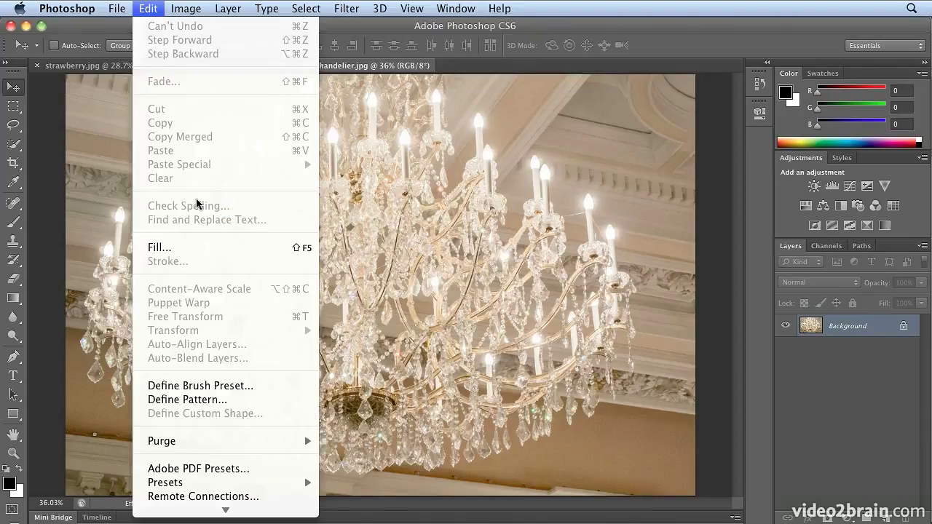
{"action": "mouse_move", "coordinate": [237, 444]}
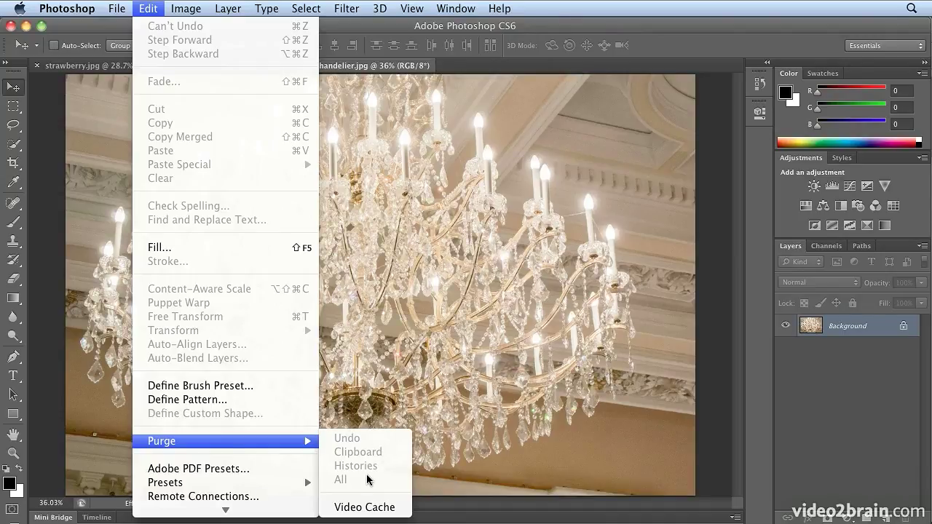
{"action": "left_click", "coordinate": [396, 514]}
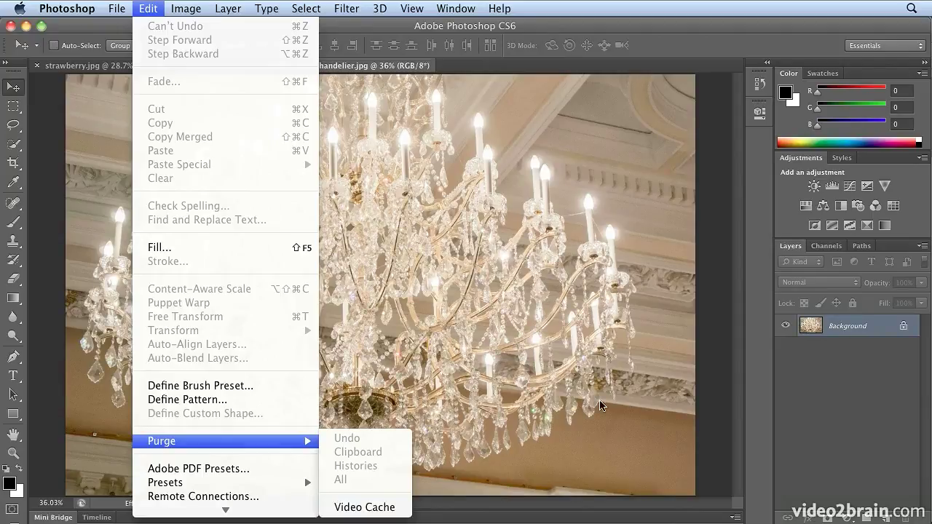